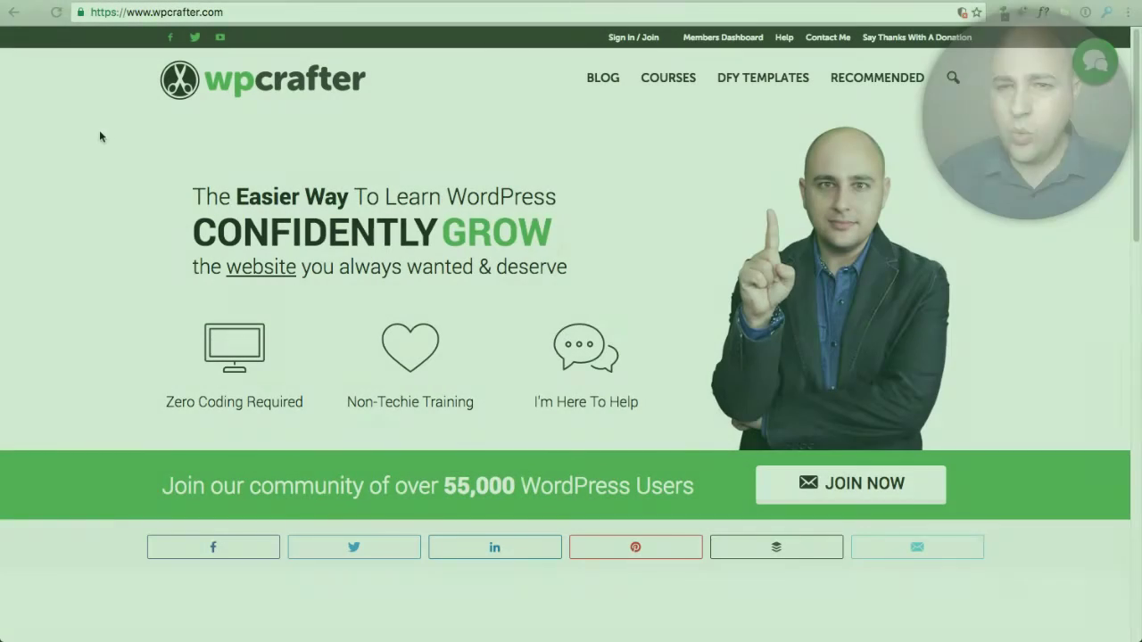
Browse the Google results for the online course membership query, reviewing the star-rated listings, then return to the top
click(104, 134)
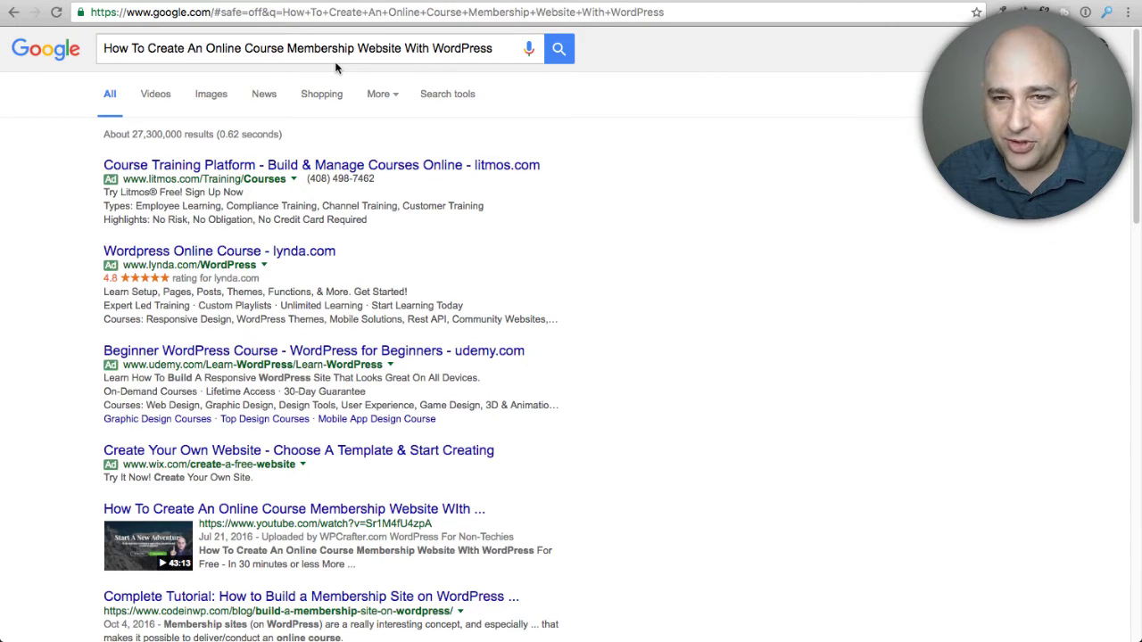
scroll(509, 185, down, 2)
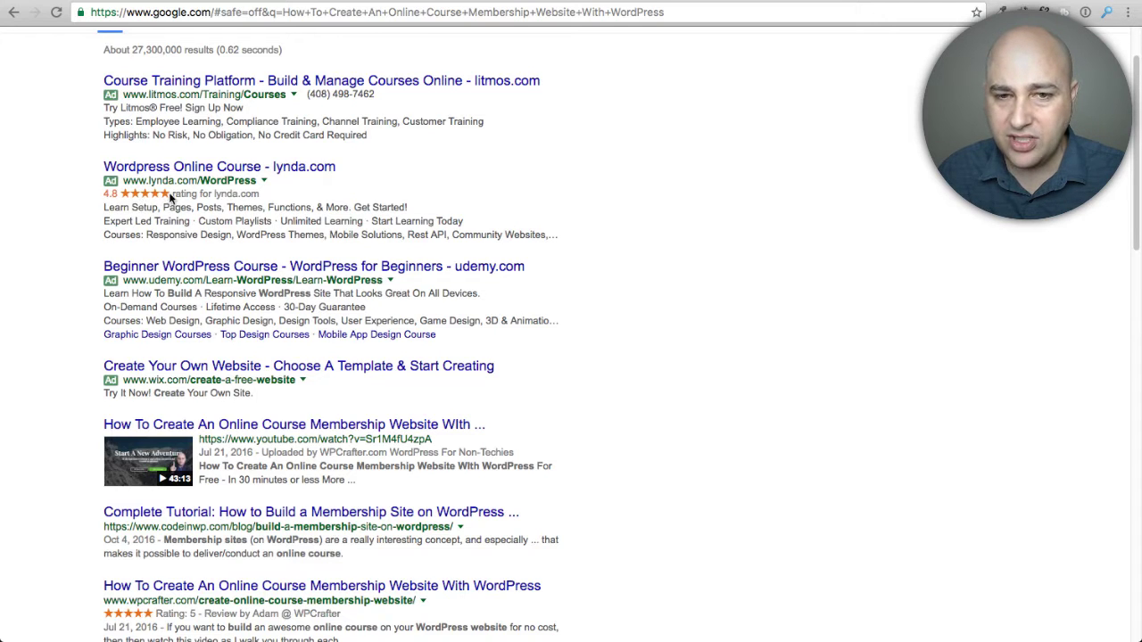
scroll(67, 211, up, 2)
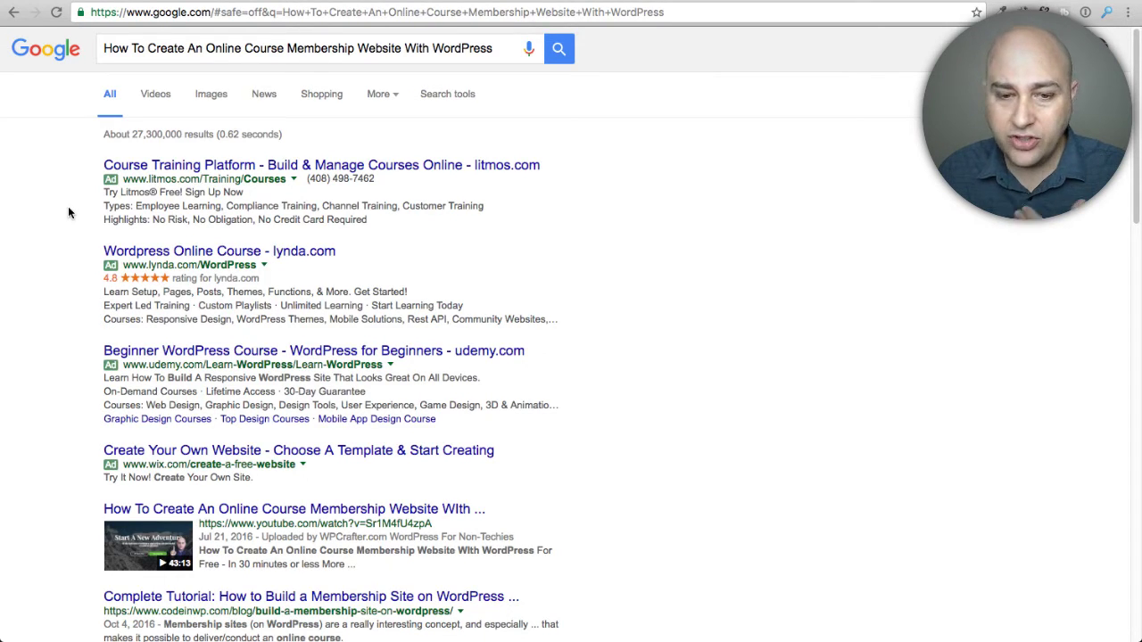
scroll(69, 207, down, 4)
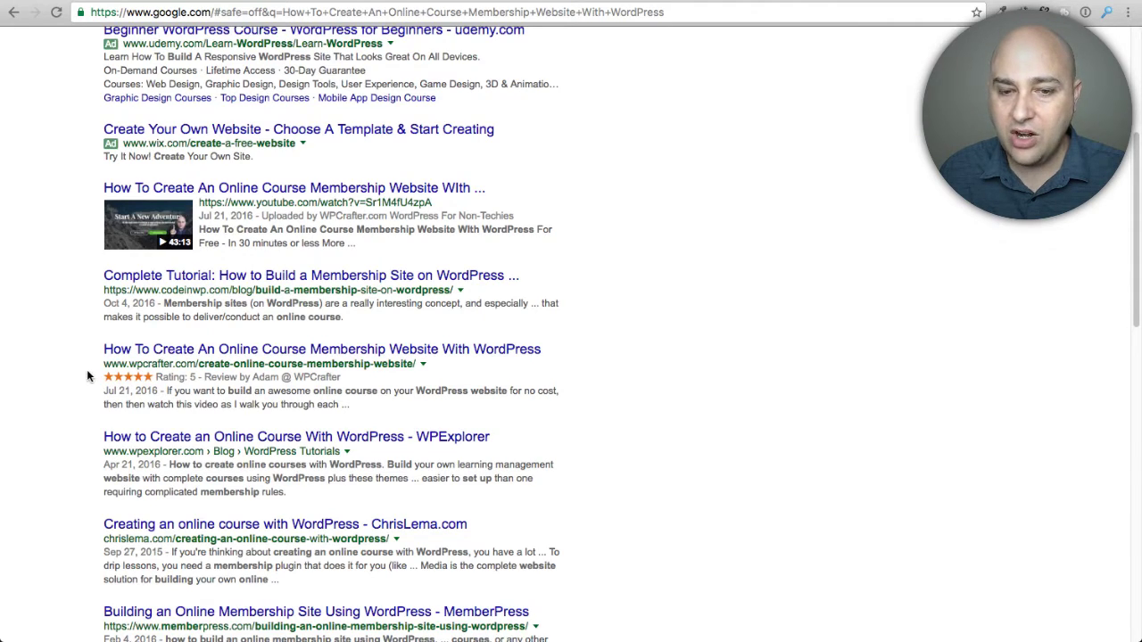
scroll(92, 375, down, 4)
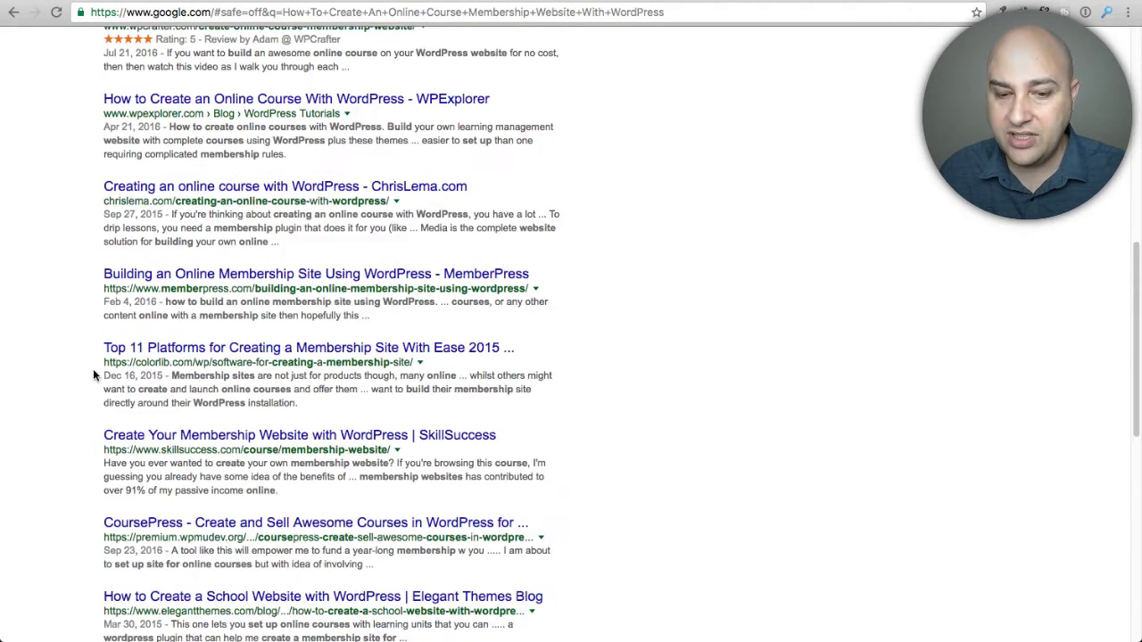
scroll(93, 375, down, 4)
scroll(93, 374, up, 3)
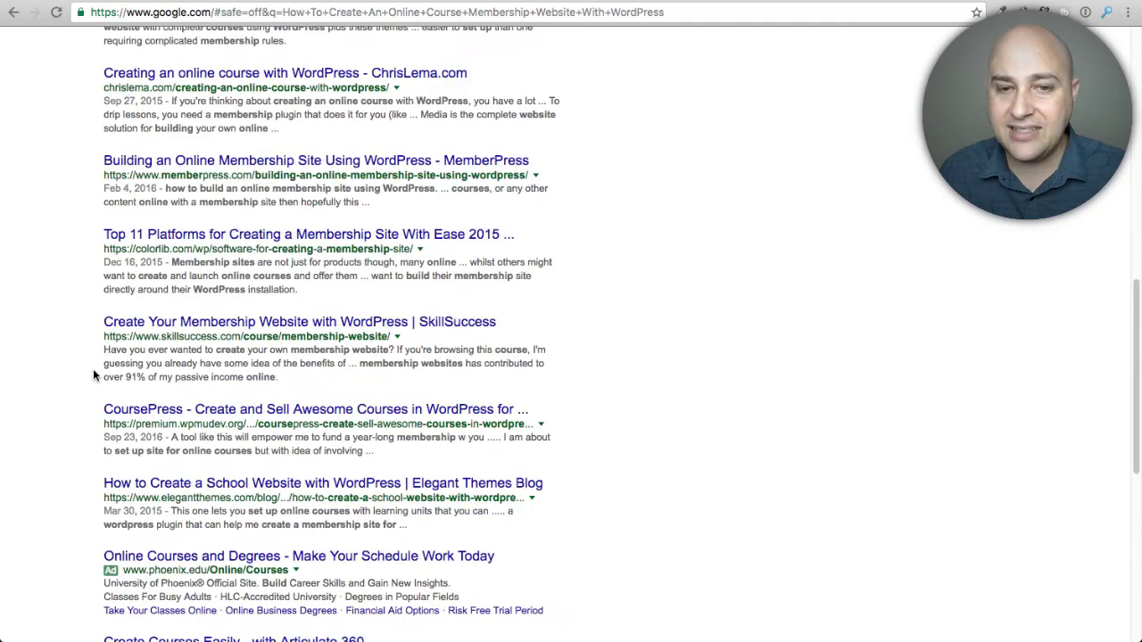
scroll(92, 374, up, 3)
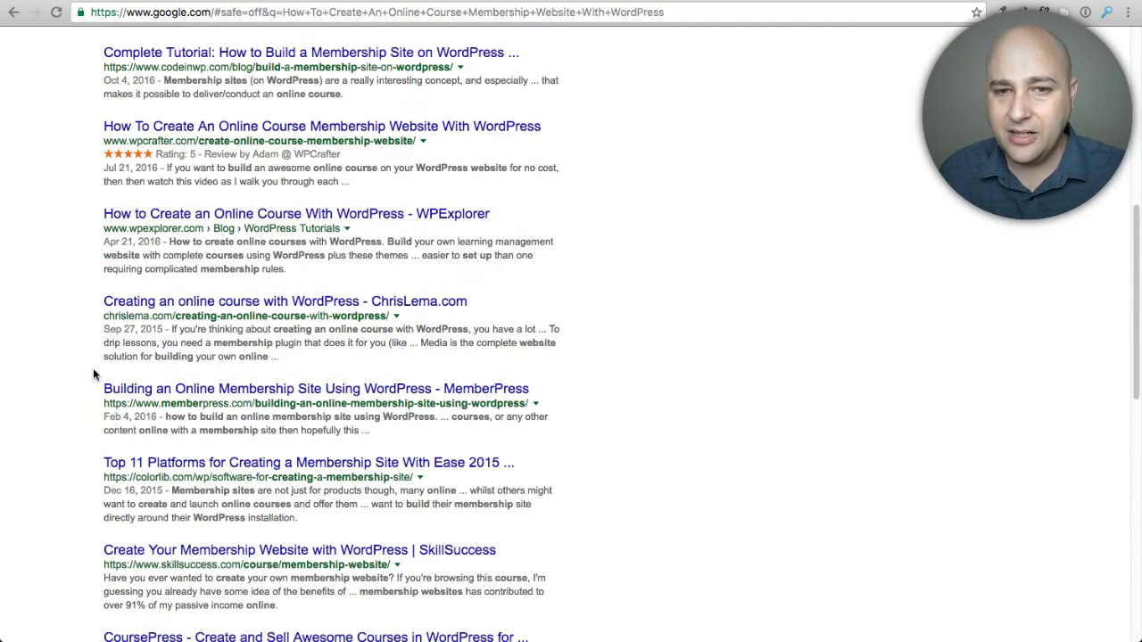
scroll(93, 375, up, 6)
scroll(93, 374, down, 2)
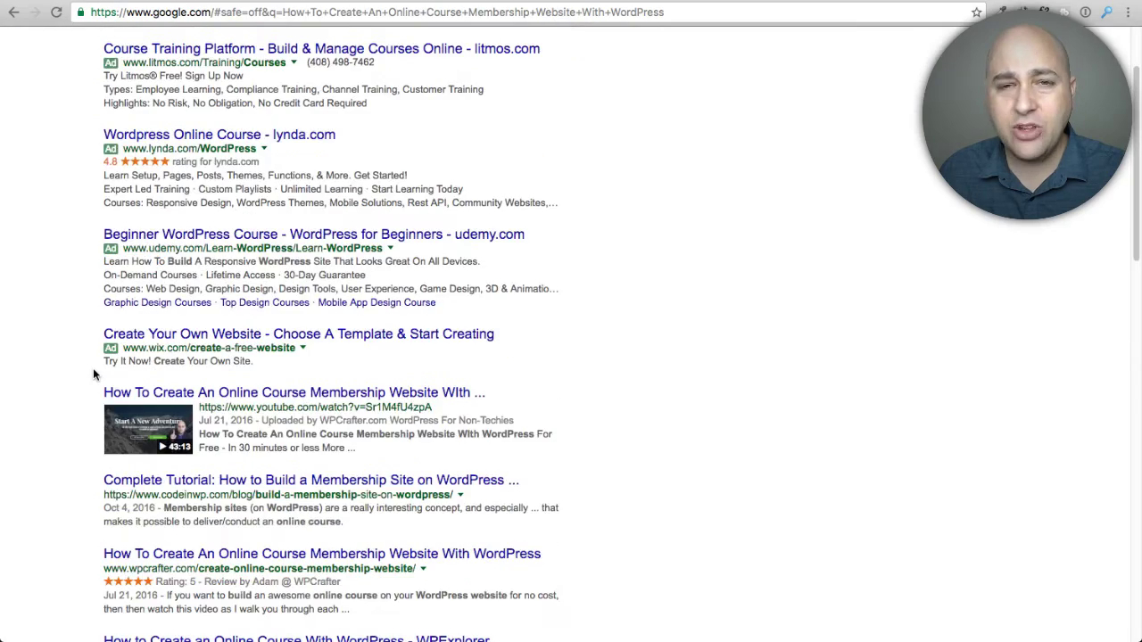
scroll(93, 373, up, 2)
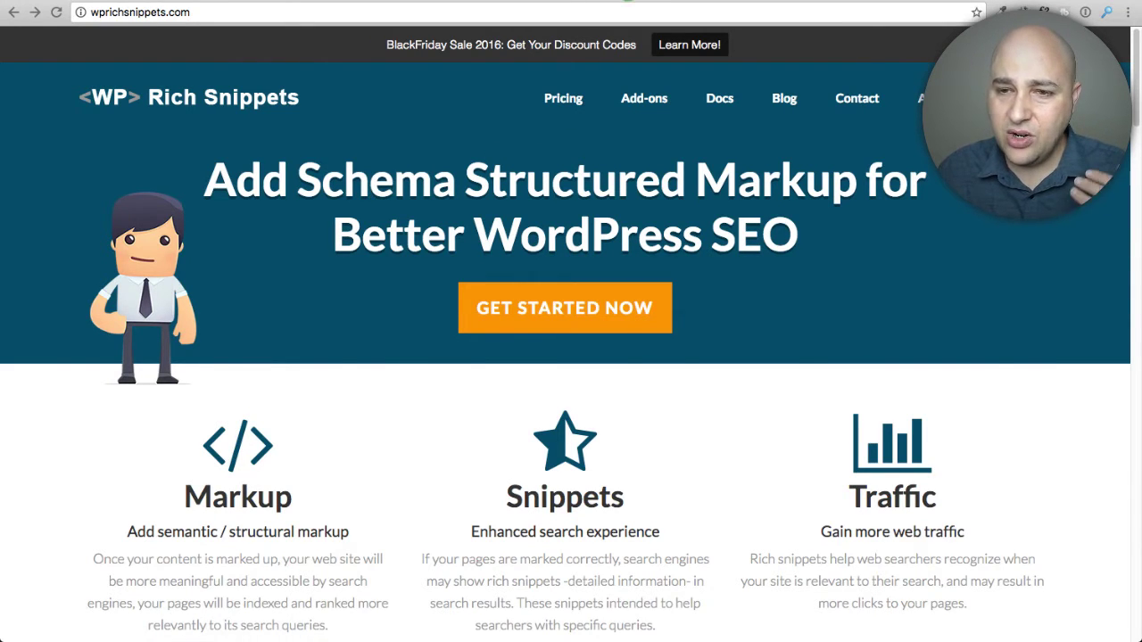
Go to the WP Review plugin page on WordPress.org and scroll down to its description
click(628, 3)
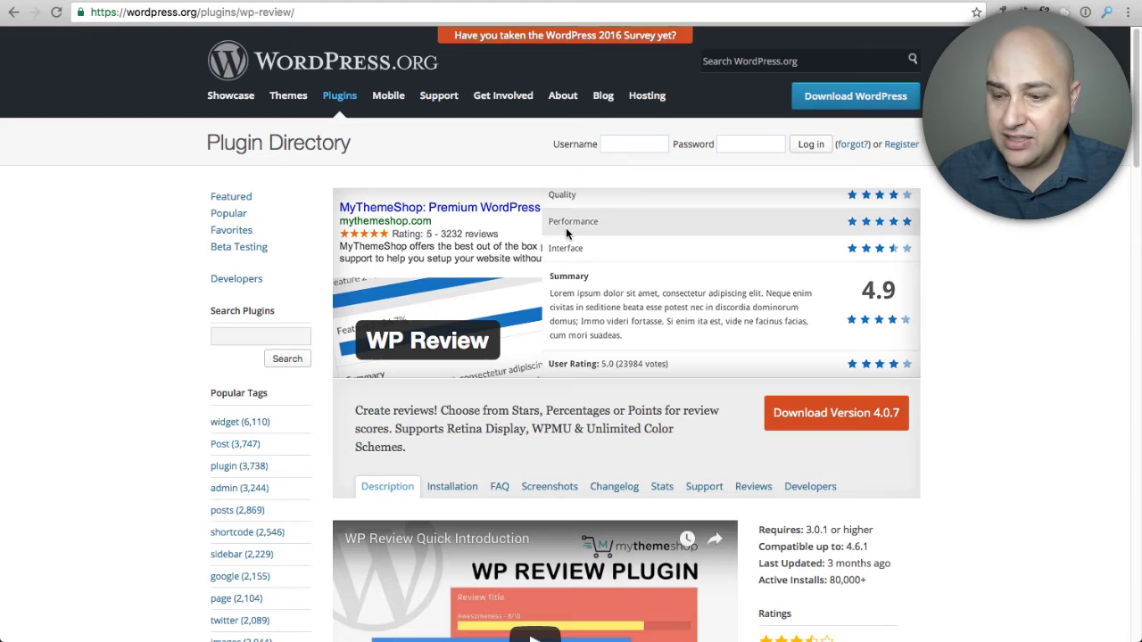
scroll(586, 265, down, 3)
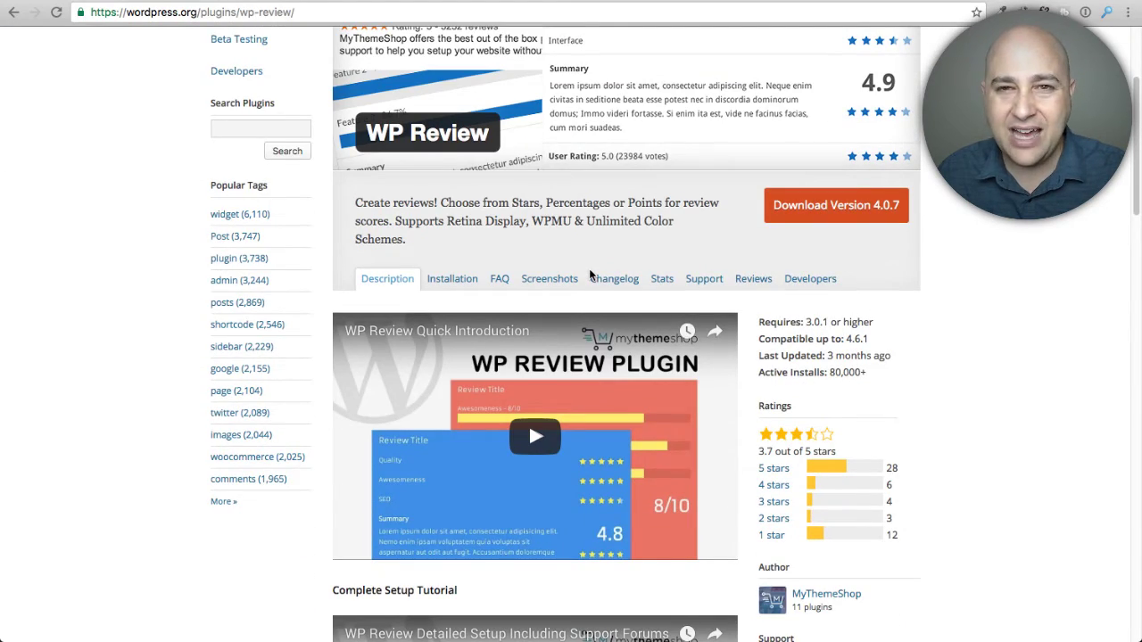
scroll(589, 275, down, 3)
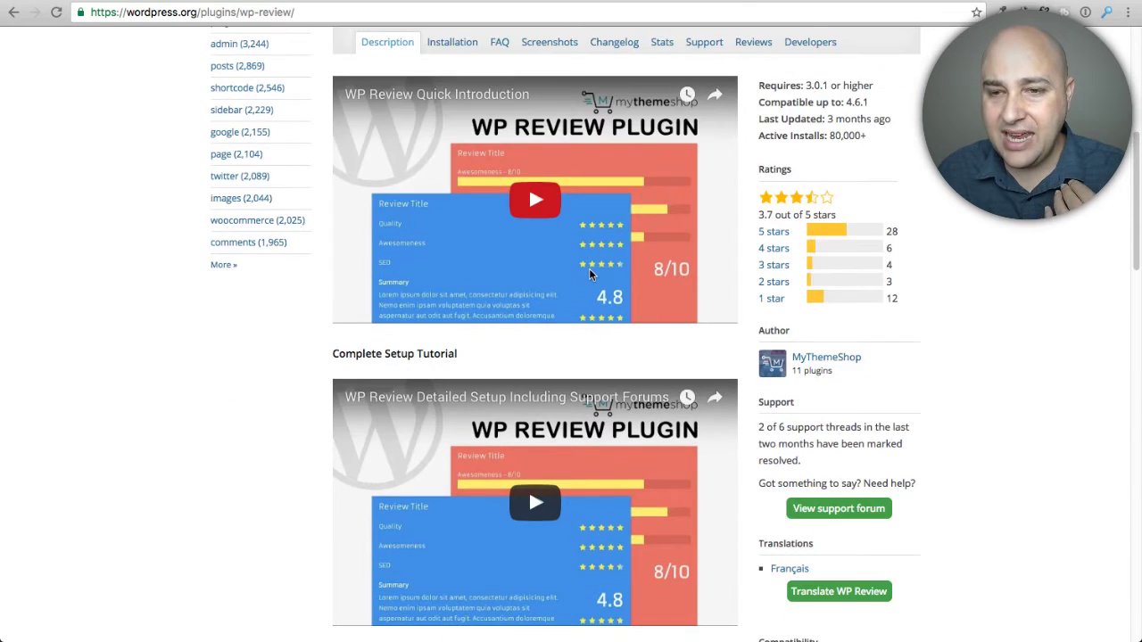
scroll(589, 274, down, 3)
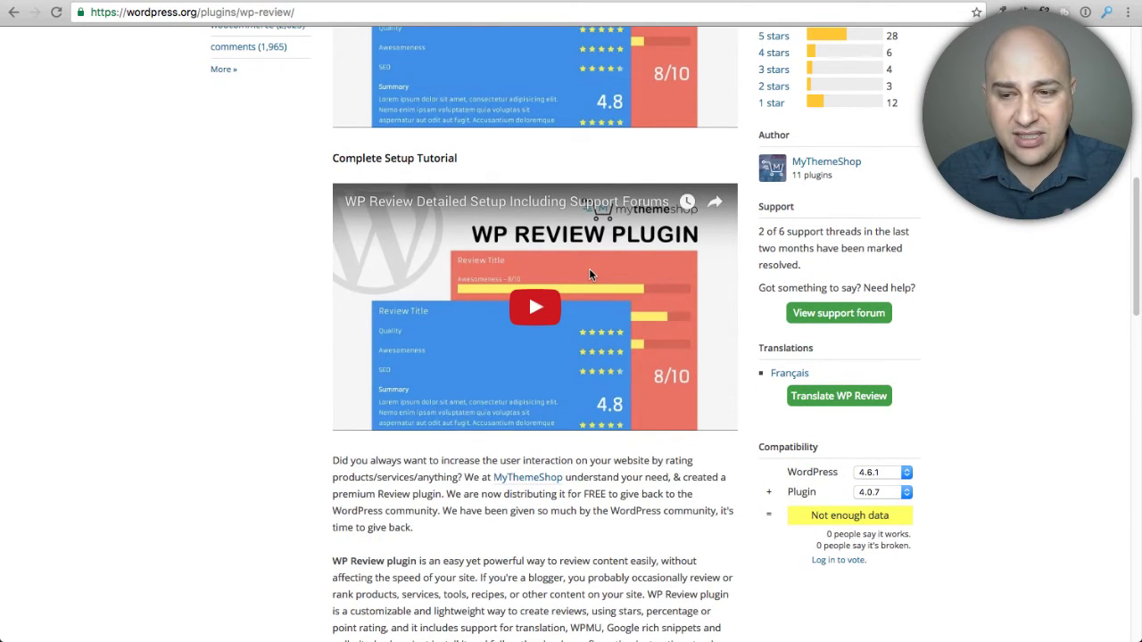
scroll(589, 274, down, 1)
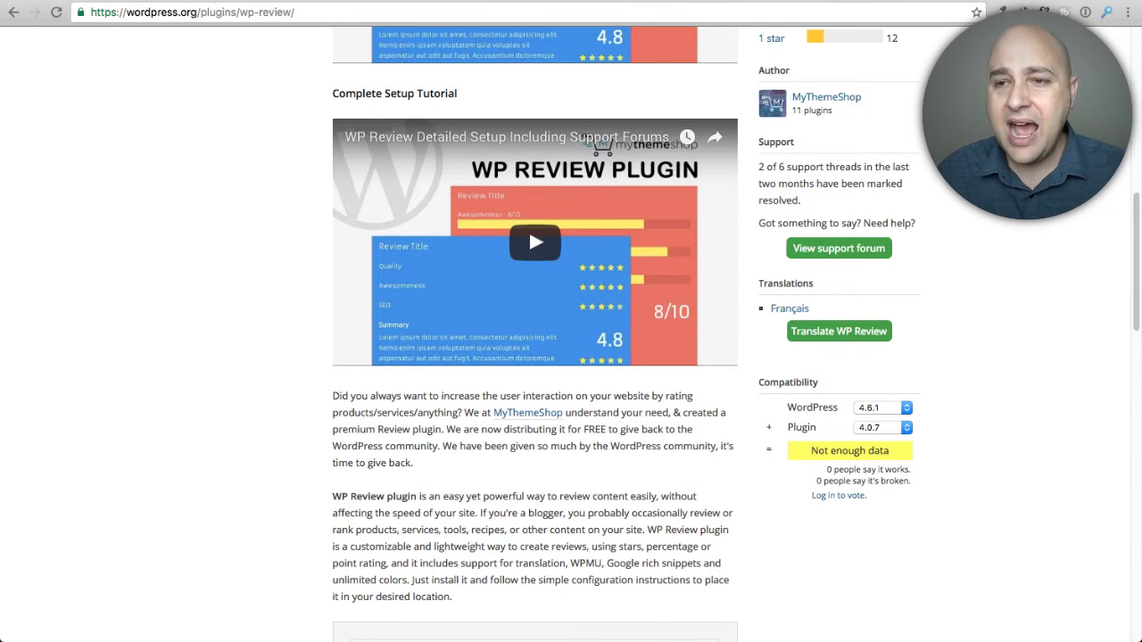
Switch to the mythemeshop.com WP Review Pro page priced at $39
click(748, 2)
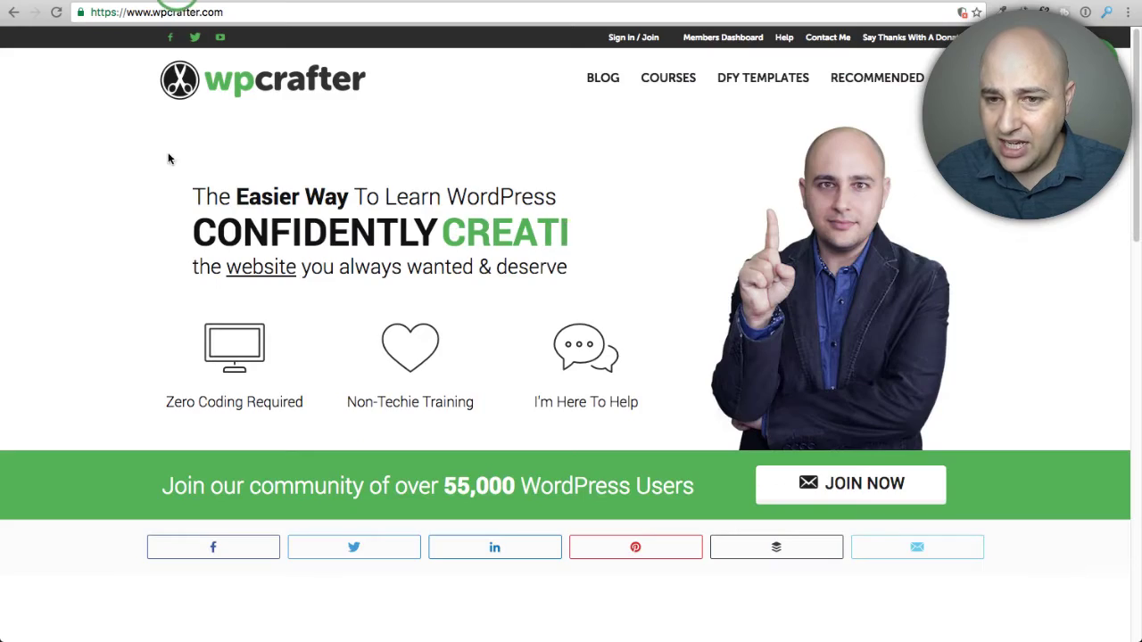
scroll(252, 196, down, 10)
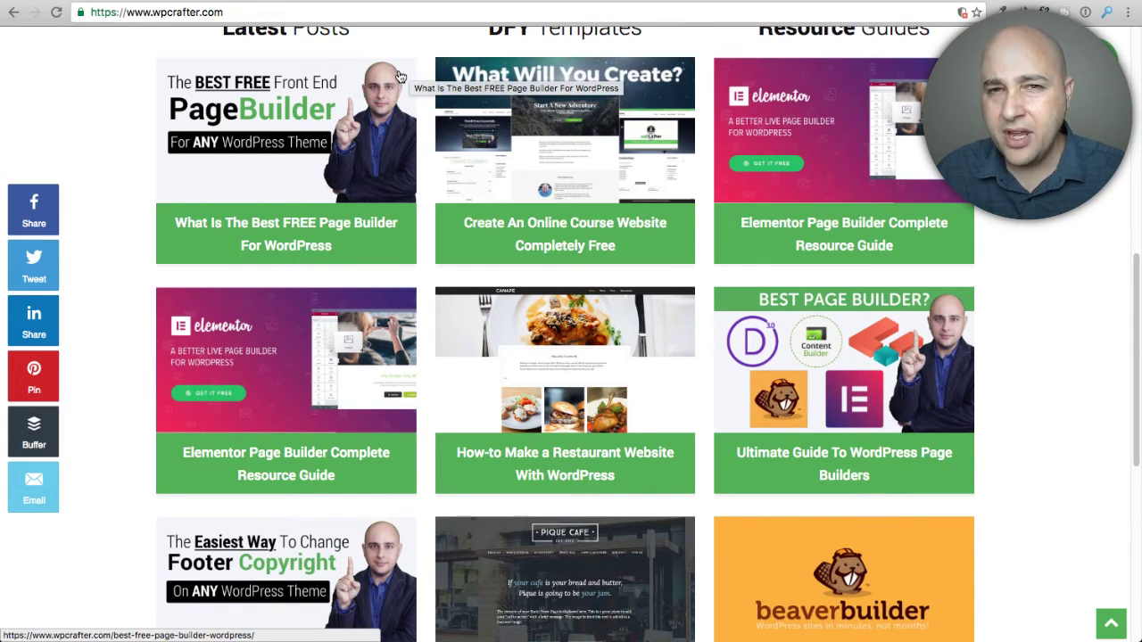
scroll(409, 105, up, 7)
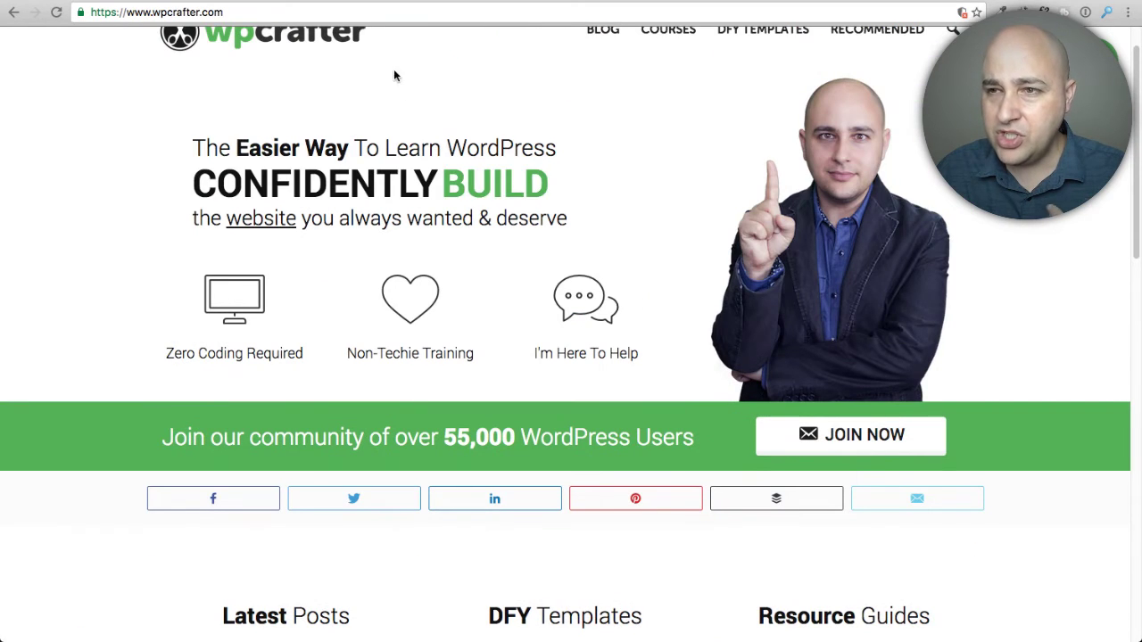
click(828, 1)
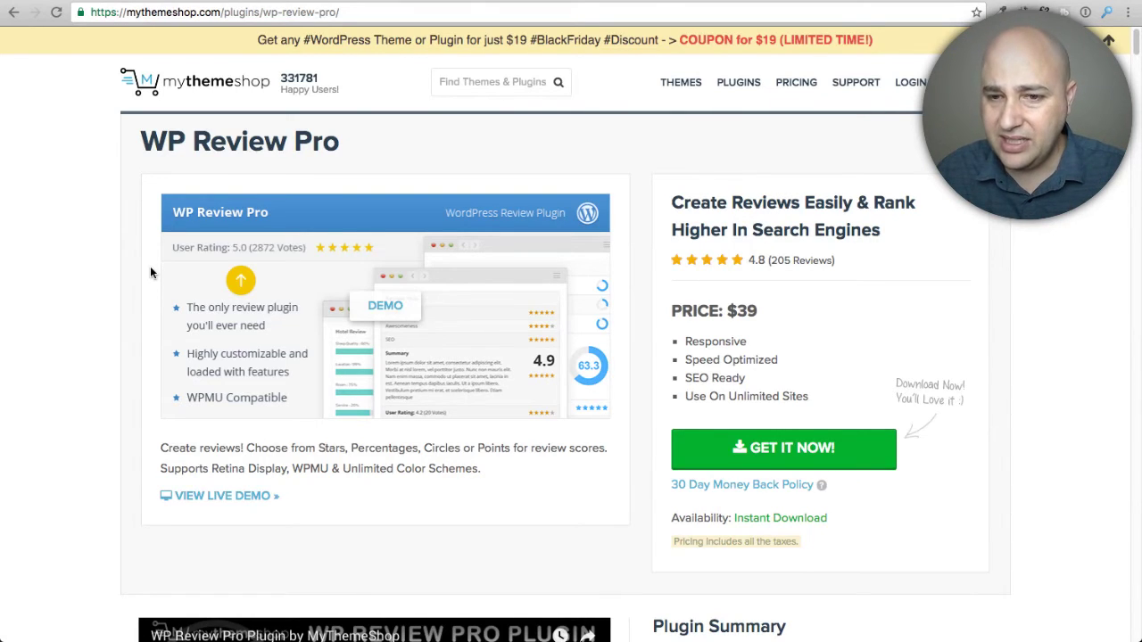
Scroll further down the product page, then switch to the example.dev WordPress admin Dashboard
scroll(416, 276, down, 5)
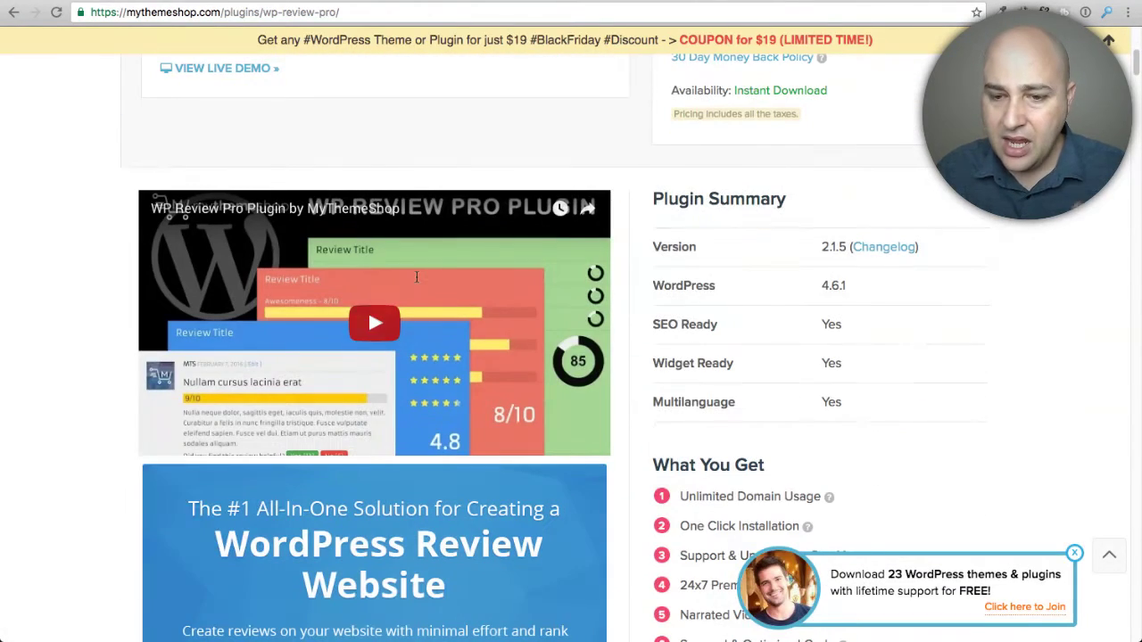
scroll(415, 277, down, 7)
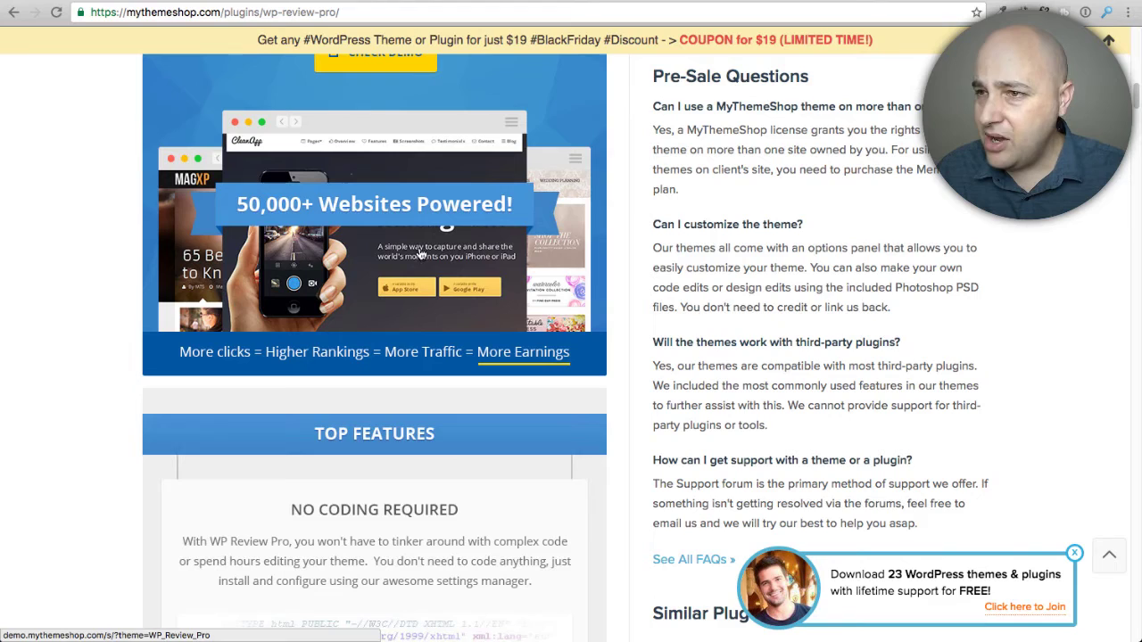
click(963, 2)
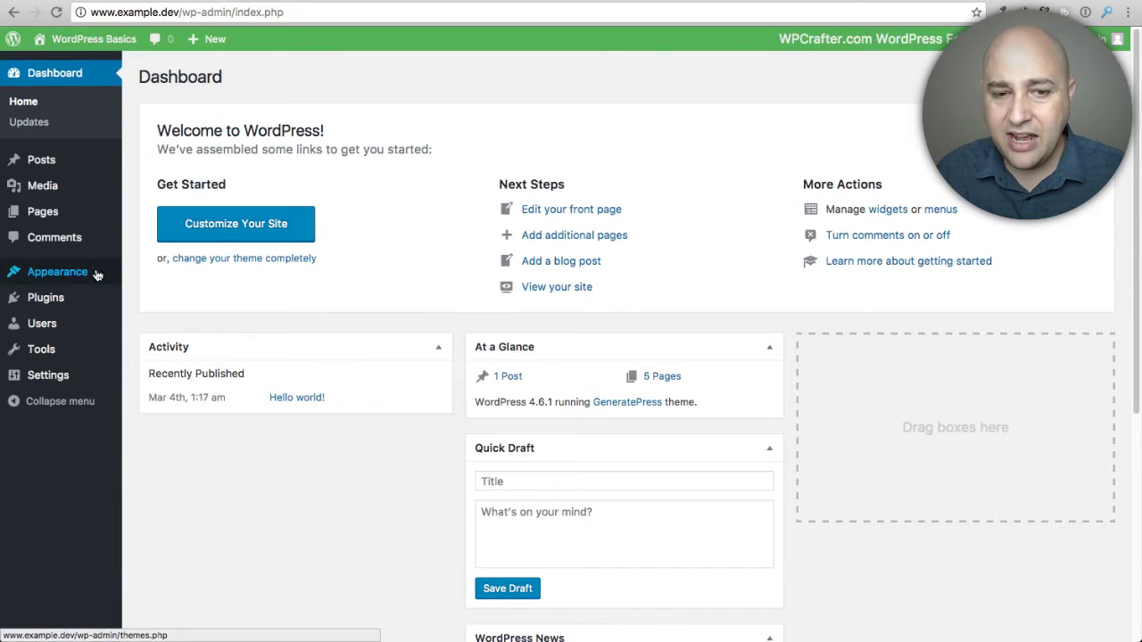
Open Settings > WP Review Pro from the WordPress admin sidebar
mouse_move(58, 330)
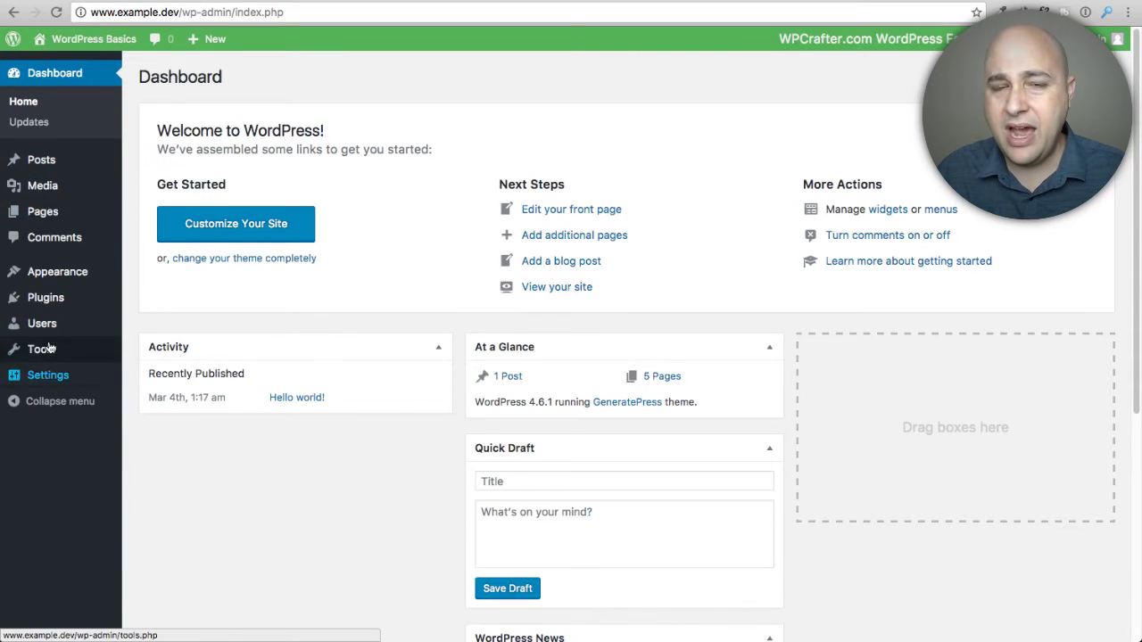
mouse_move(59, 283)
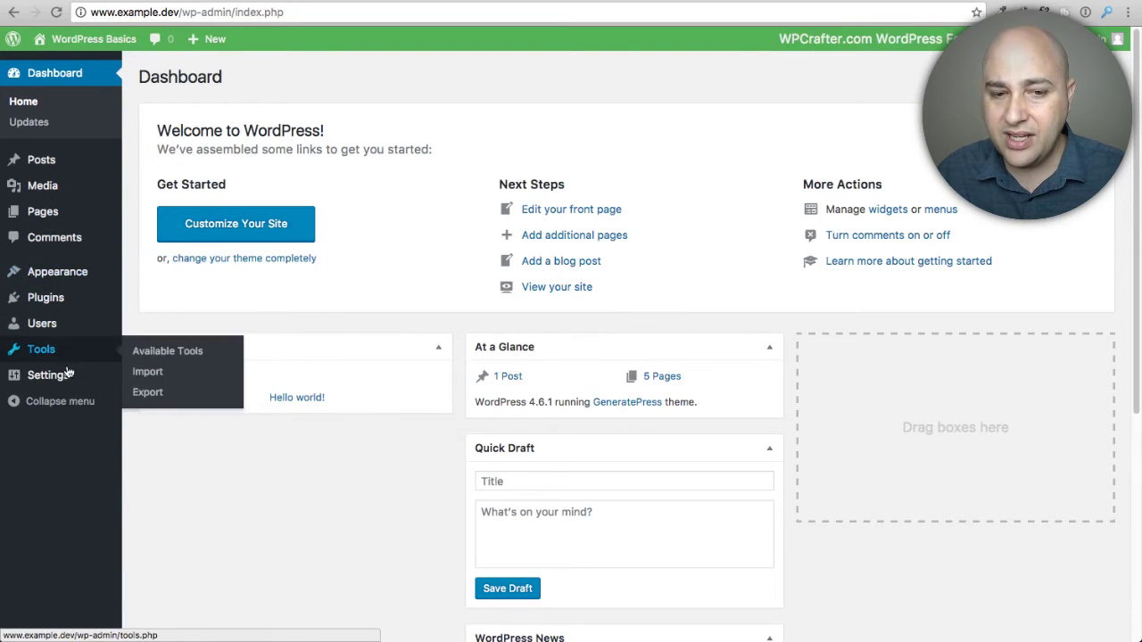
mouse_move(46, 380)
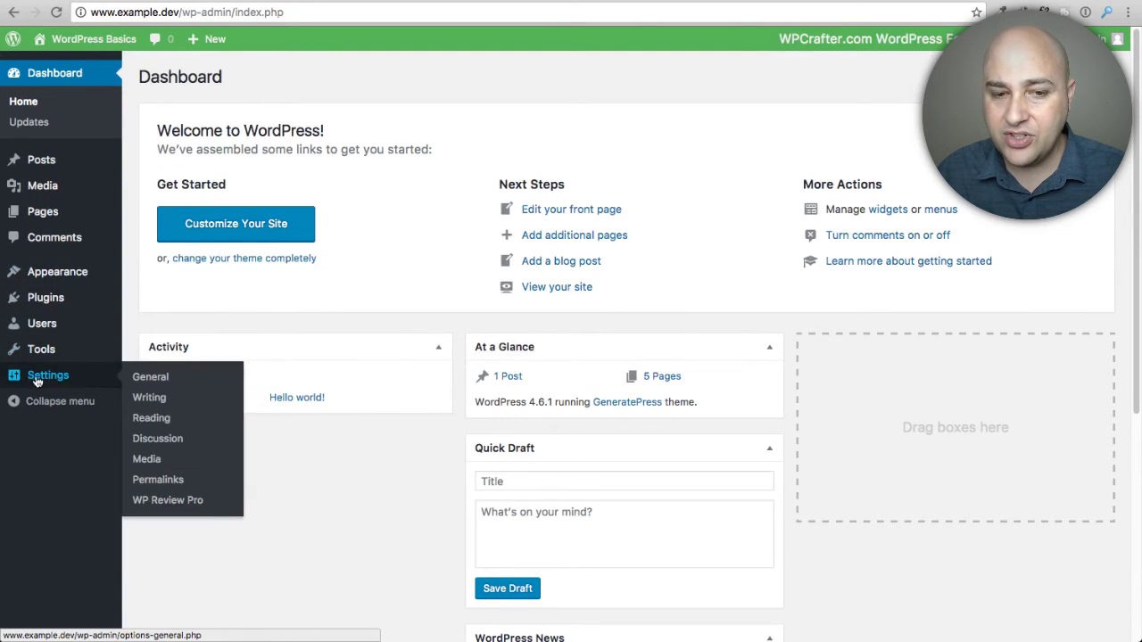
click(163, 503)
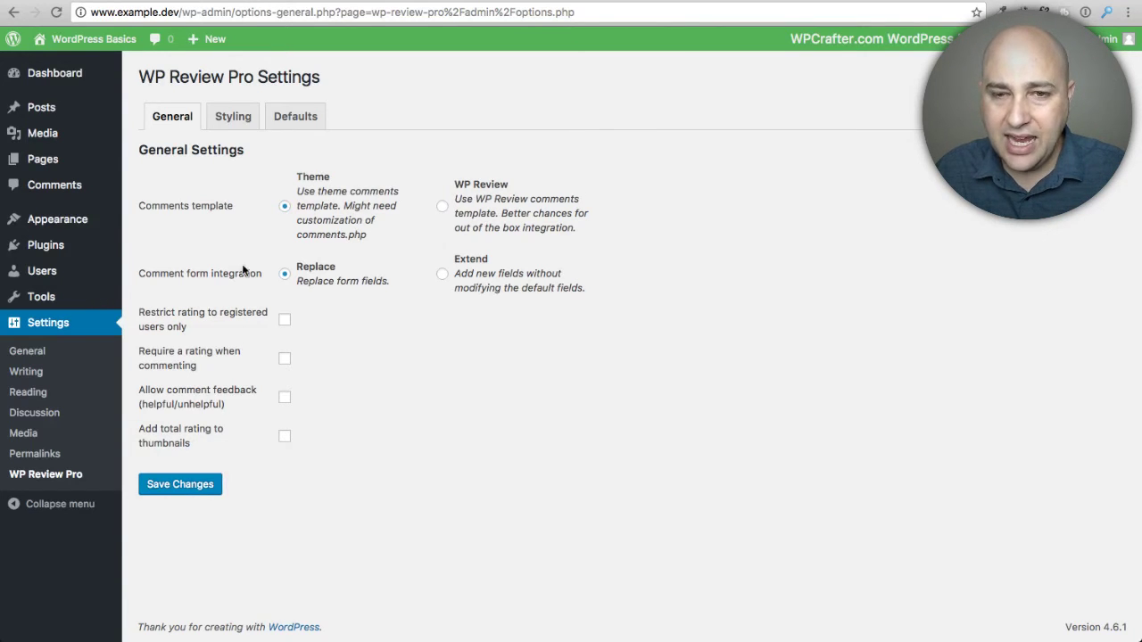
Show the Styling tab with review color pickers and Review Box Width at 100%
click(233, 118)
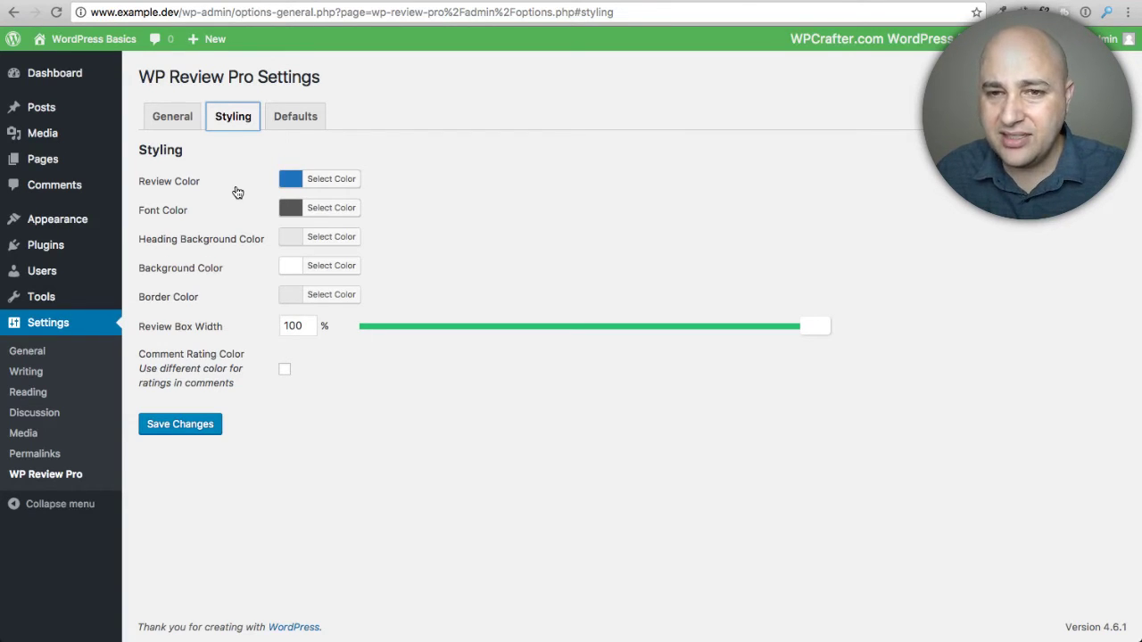
On the Defaults tab, inspect the Review Location and Review Schema lists, leaving After Content and Thing (Default)
click(295, 116)
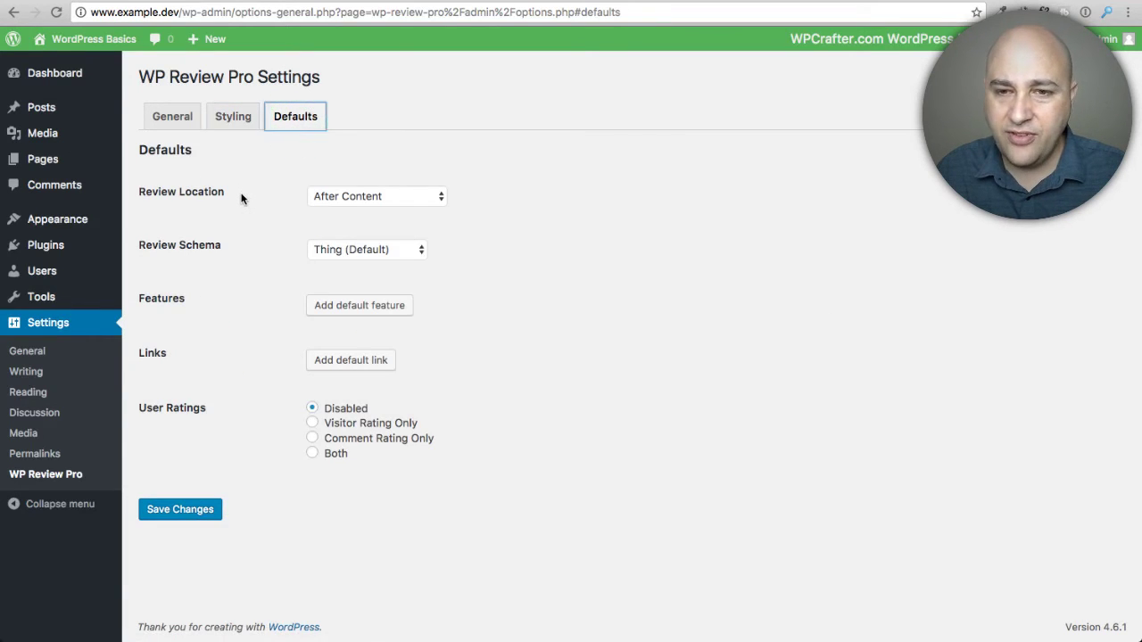
click(396, 197)
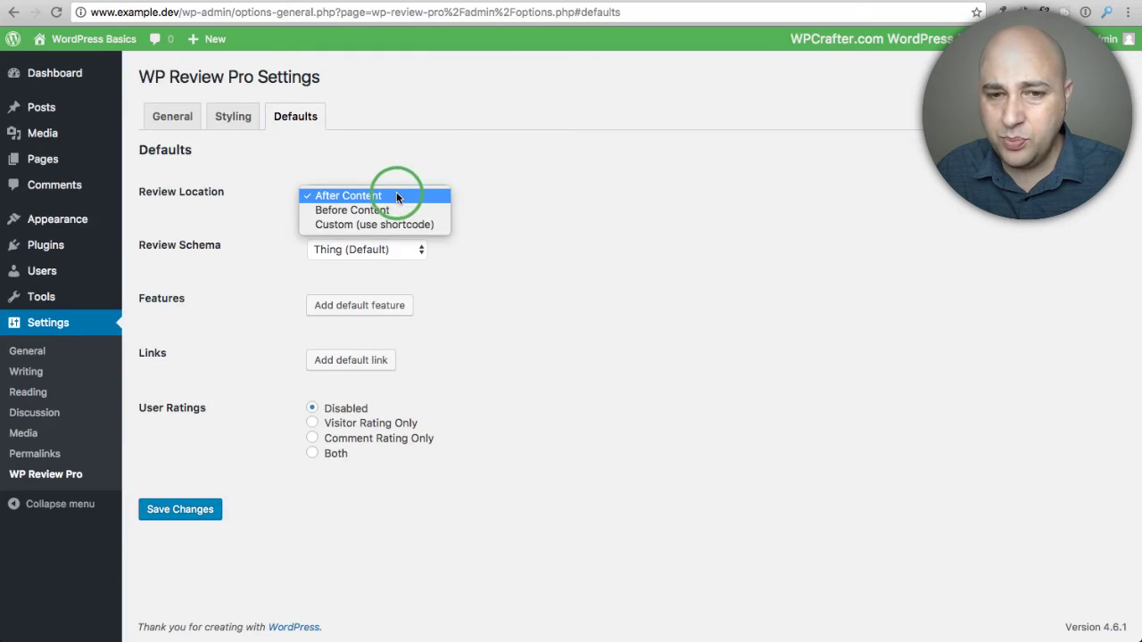
click(510, 195)
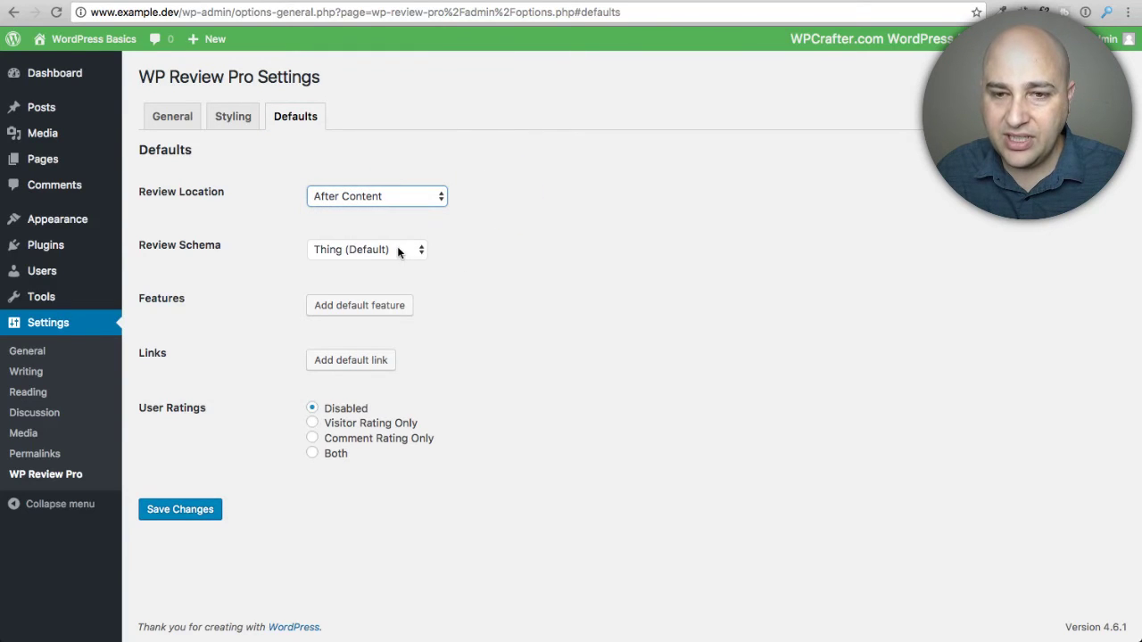
click(399, 253)
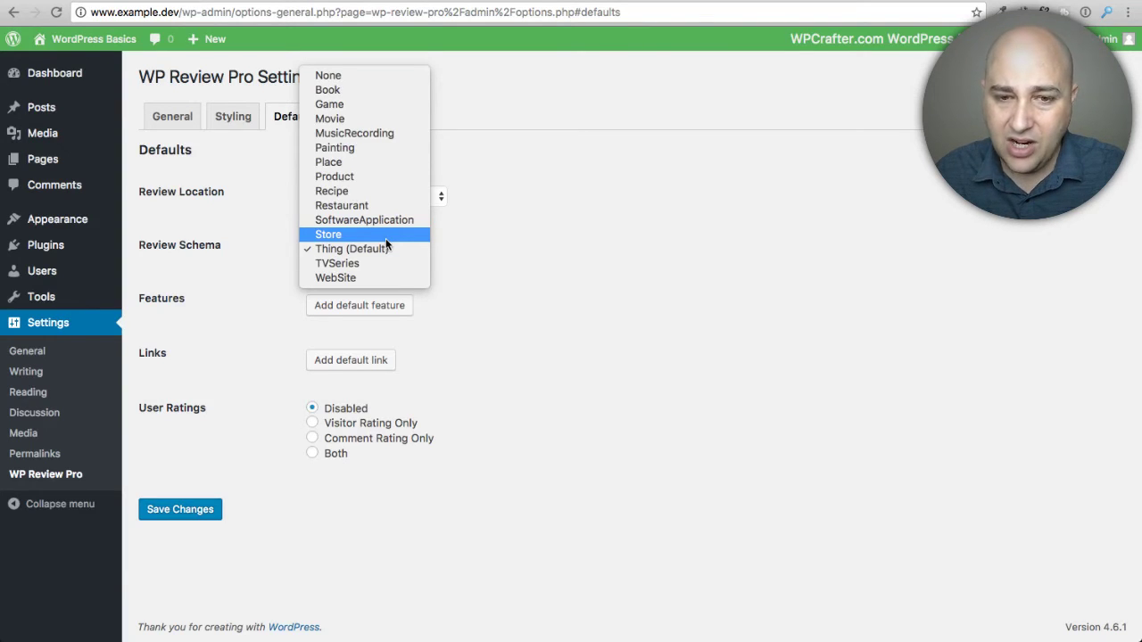
click(566, 254)
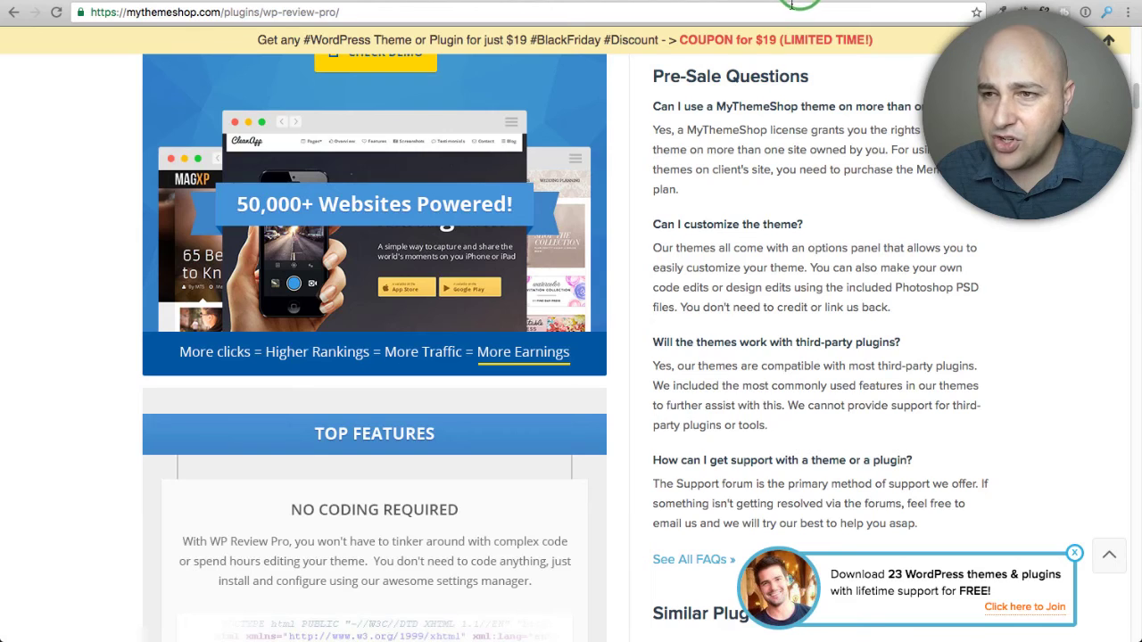
Scroll back to the top of the WP Review Pro page showing its $39 price and 4.8 rating
scroll(678, 275, up, 15)
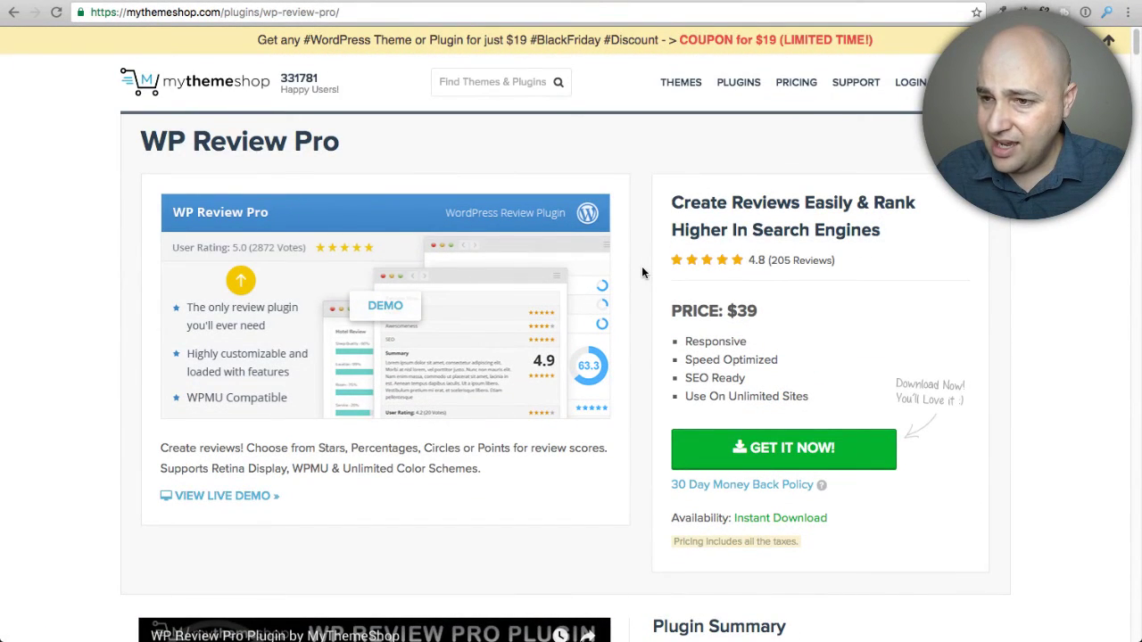
scroll(642, 272, down, 2)
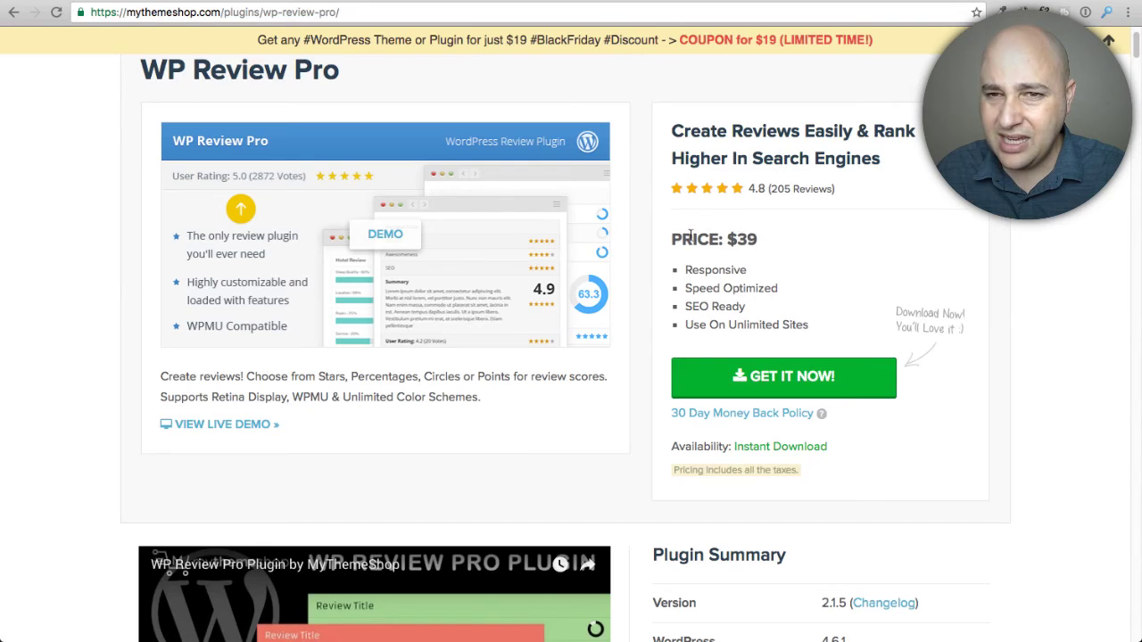
scroll(682, 236, up, 2)
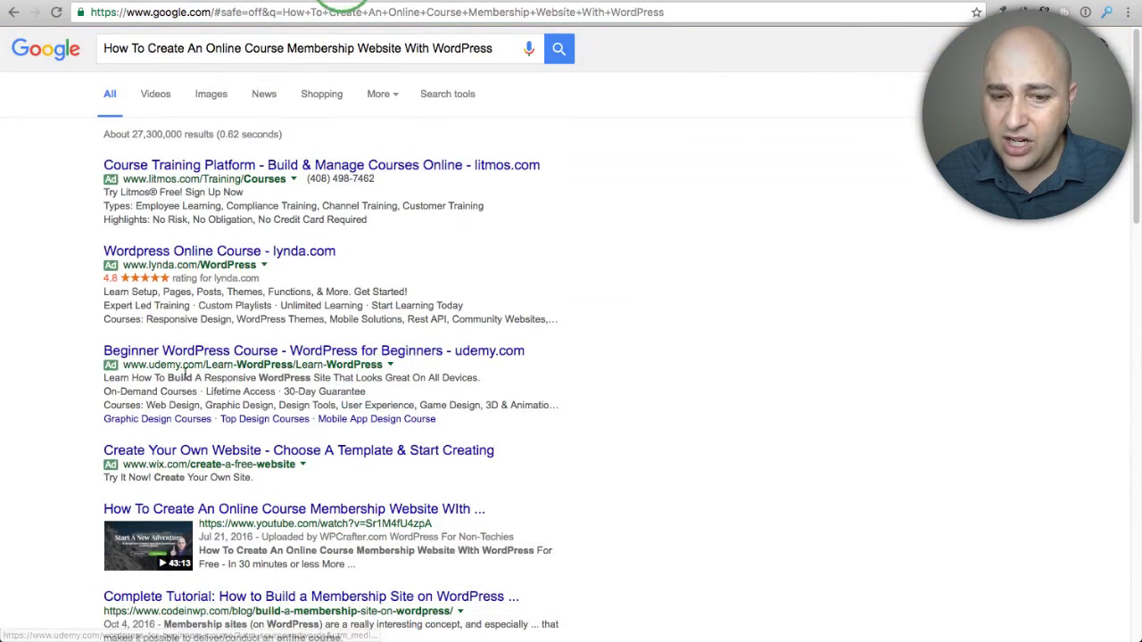
Scroll the Google results down to the wpcrafter.com listing with its 5-star rating snippet
scroll(188, 376, down, 5)
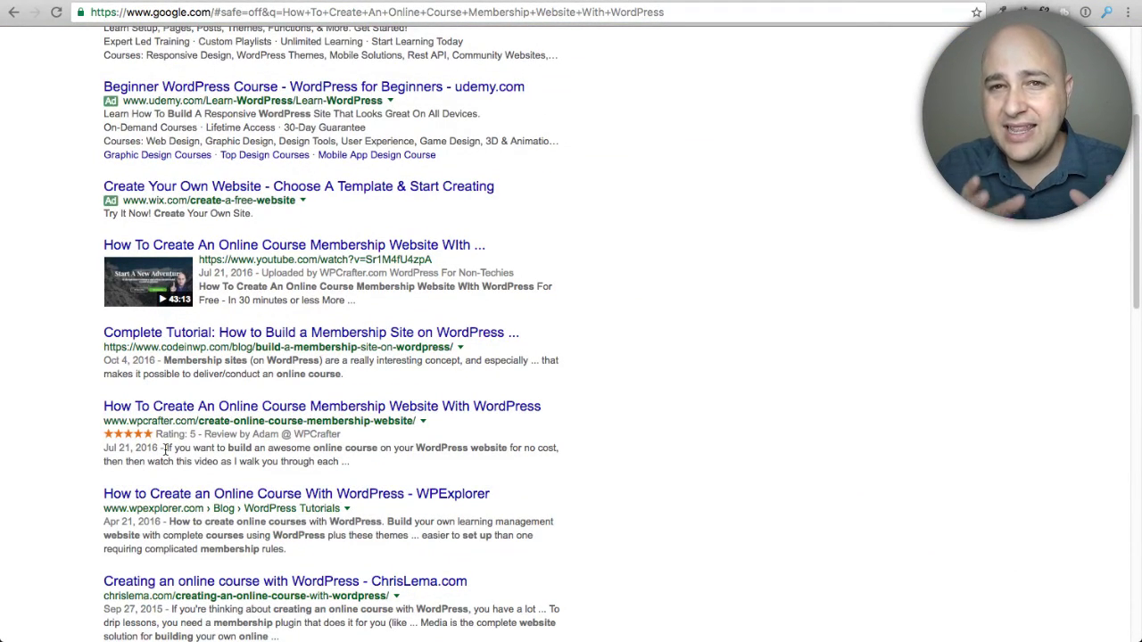